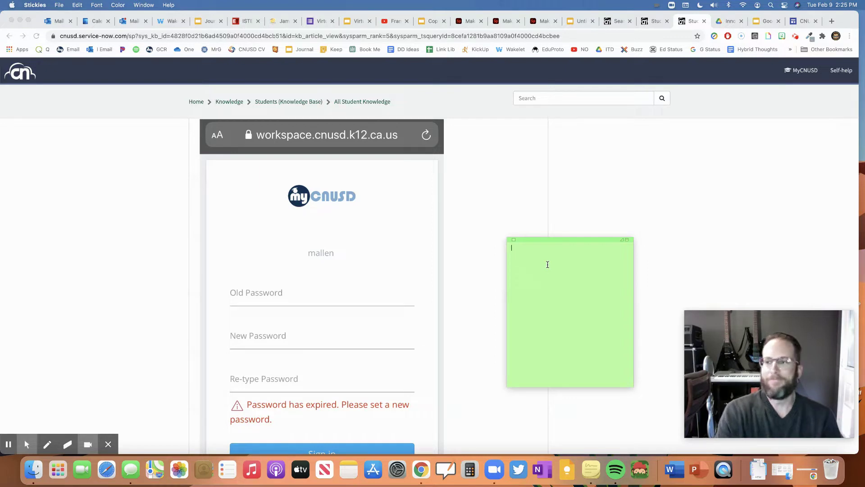
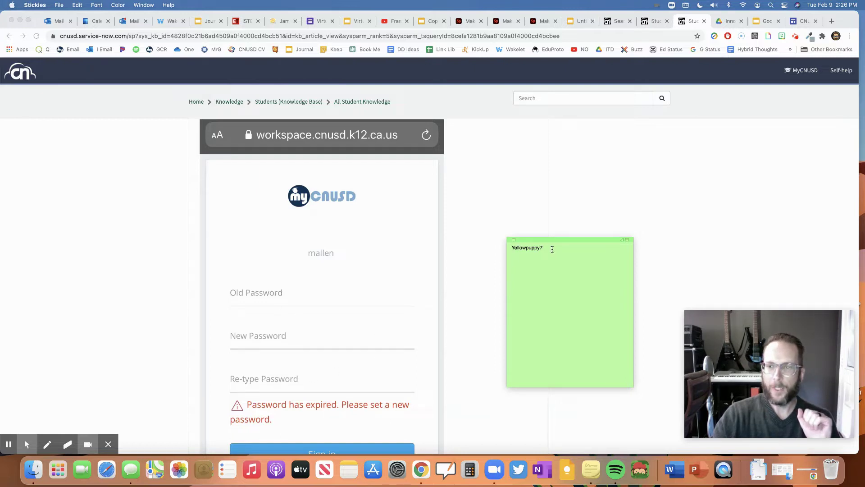
# - Enter the old password on the green note's first line and start a new line below it
pyautogui.press('Return')
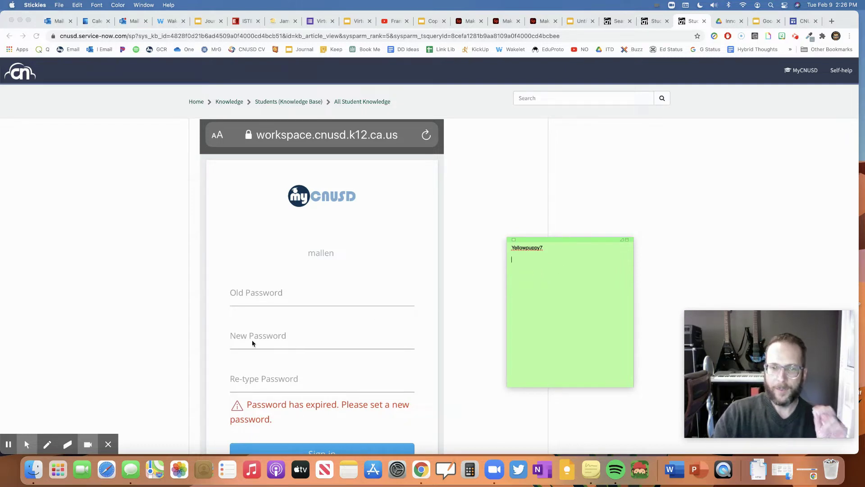
pyautogui.scroll(2, 403, 294)
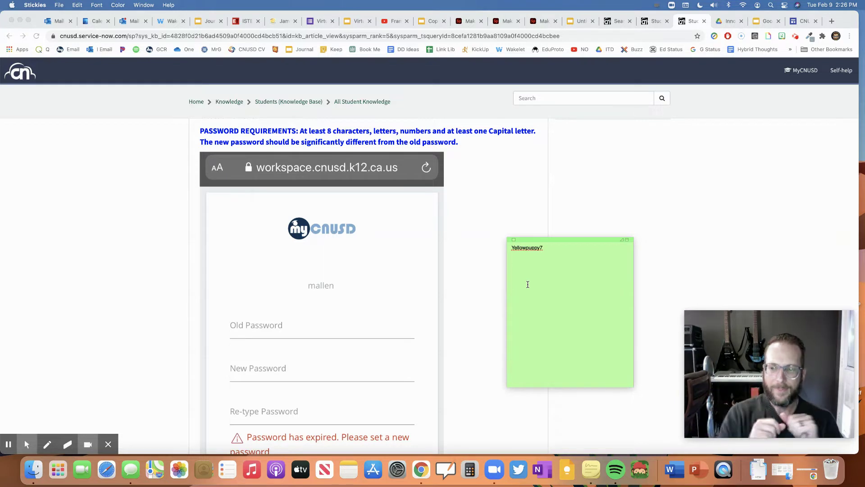
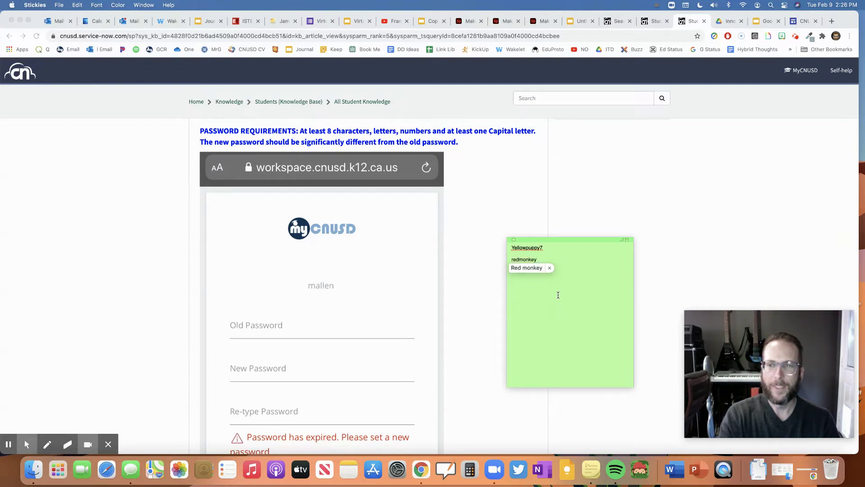
# - Dismiss the capitalisation suggestion and bring Chrome's password-reset article to the front
pyautogui.click(549, 267)
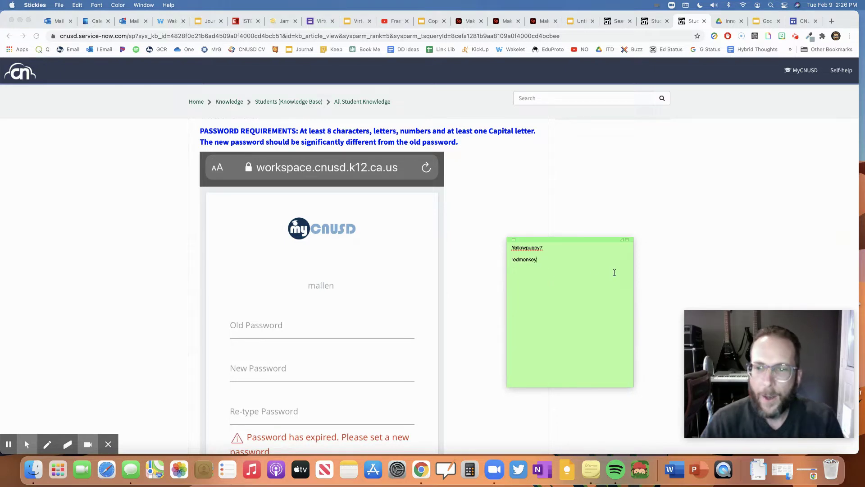
pyautogui.press('Left')
pyautogui.press('Left')
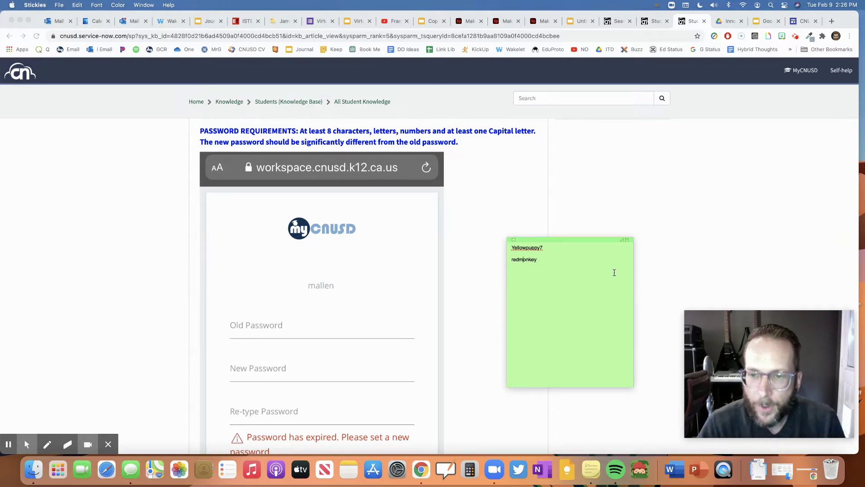
pyautogui.press('Left')
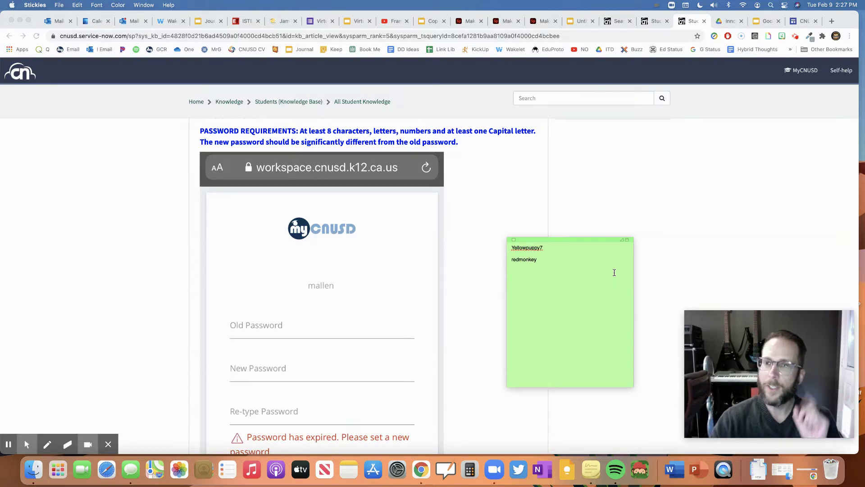
pyautogui.click(415, 134)
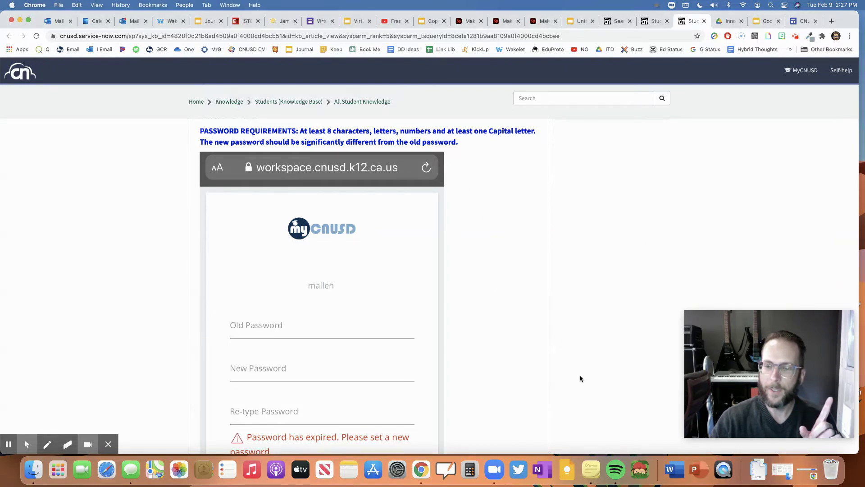
# - Bring the green note back in front and append a digit to the new password
pyautogui.hotkey('ctrl', 'Up')
pyautogui.click(694, 394)
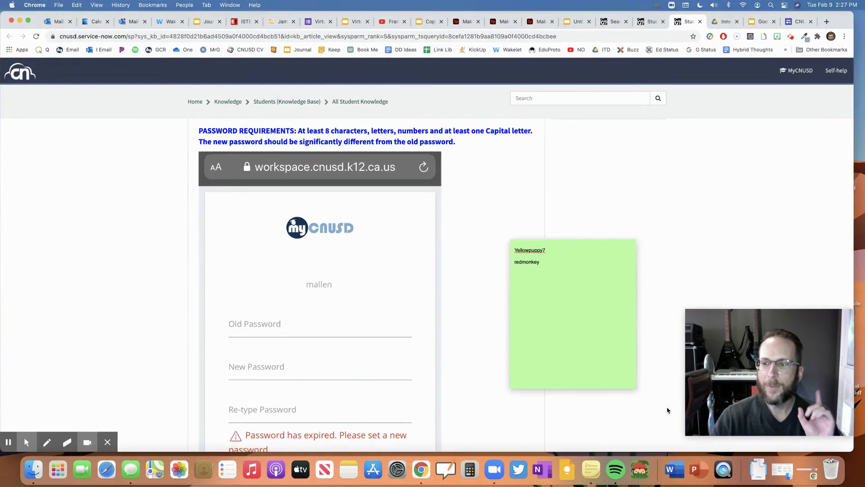
pyautogui.click(544, 259)
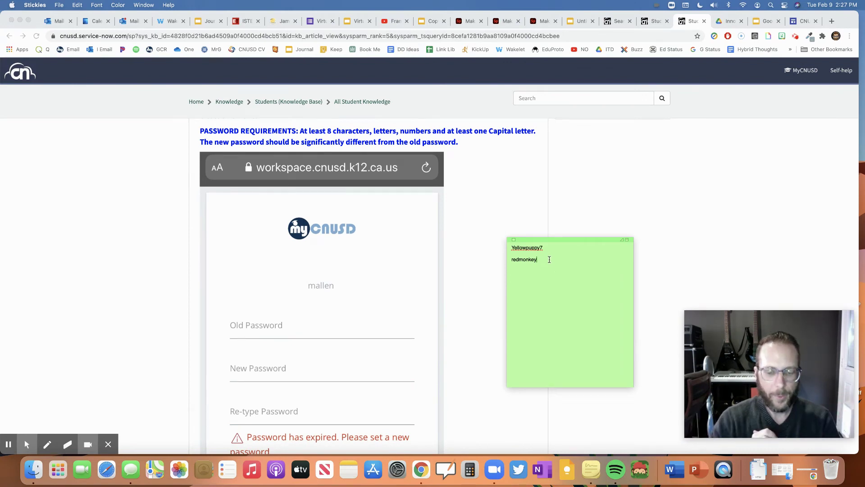
pyautogui.write('6')
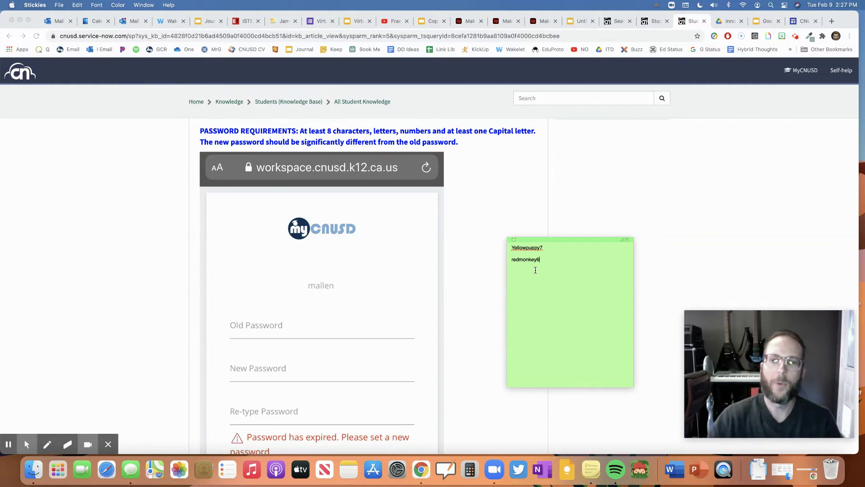
# - Replace one lowercase letter in the new password with a capital
pyautogui.click(519, 260)
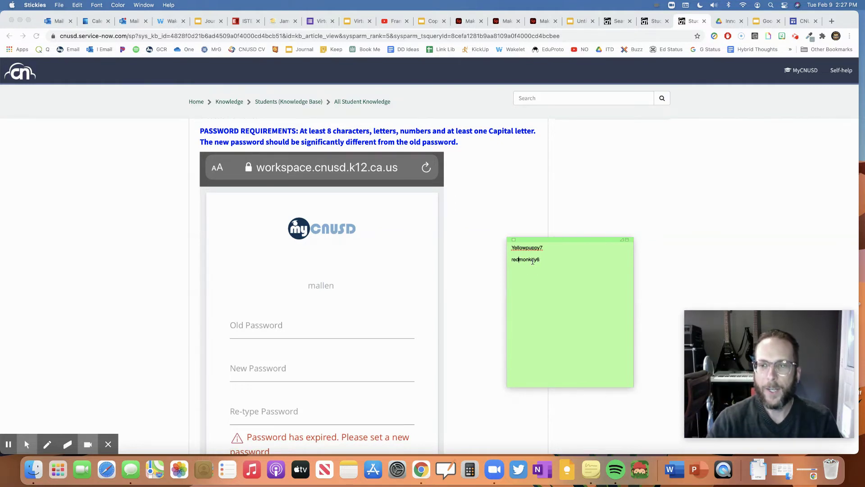
pyautogui.press('BackSpace')
pyautogui.write('D')
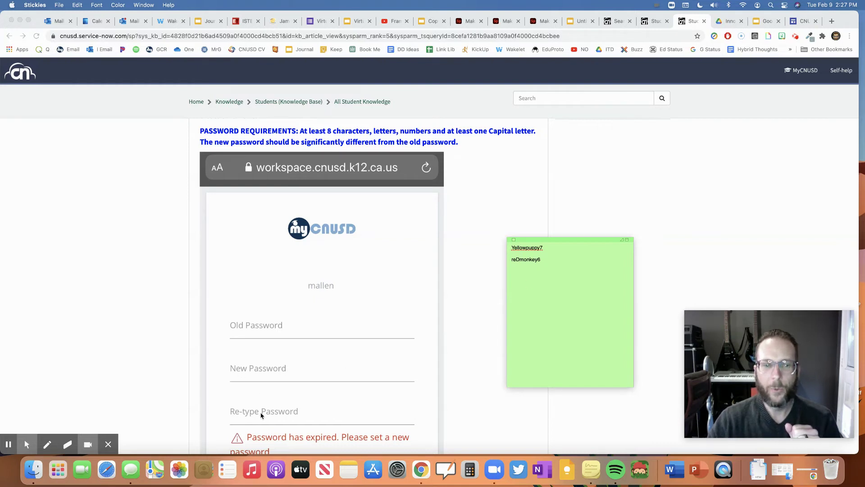
# - Retype the updated new password, with its digit and capital, on the note's third line
pyautogui.press('Return')
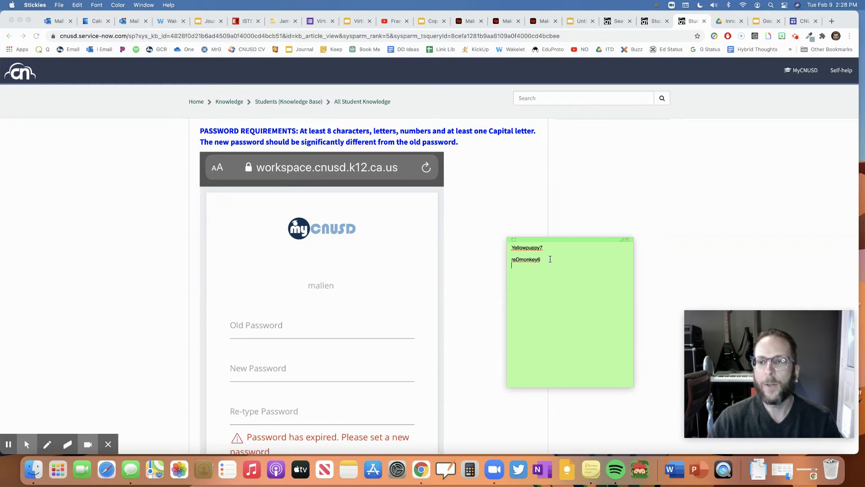
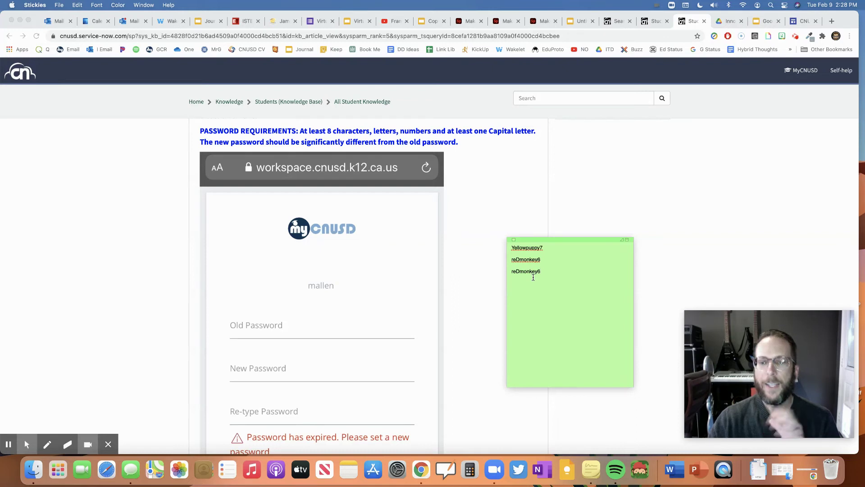
pyautogui.scroll(-3, 388, 296)
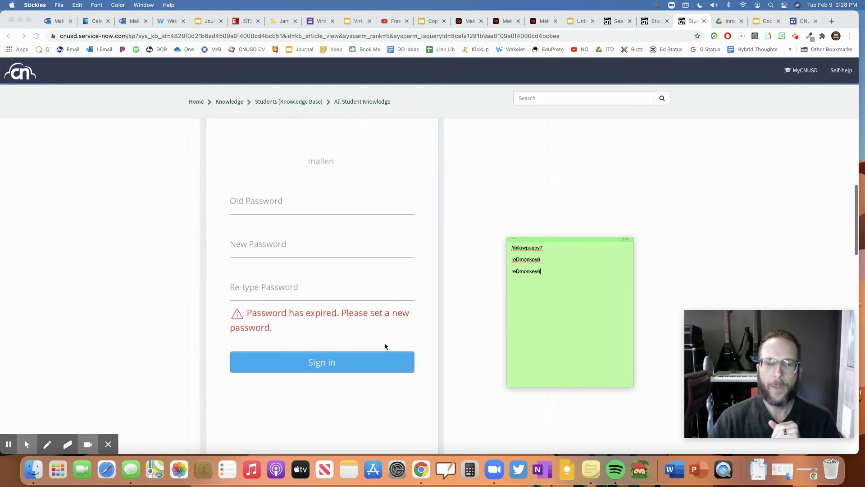
pyautogui.scroll(2, 360, 299)
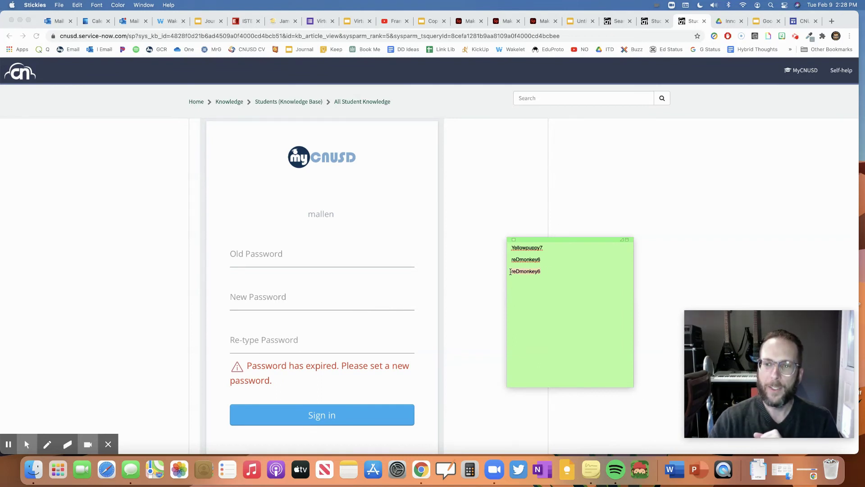
pyautogui.click(542, 270)
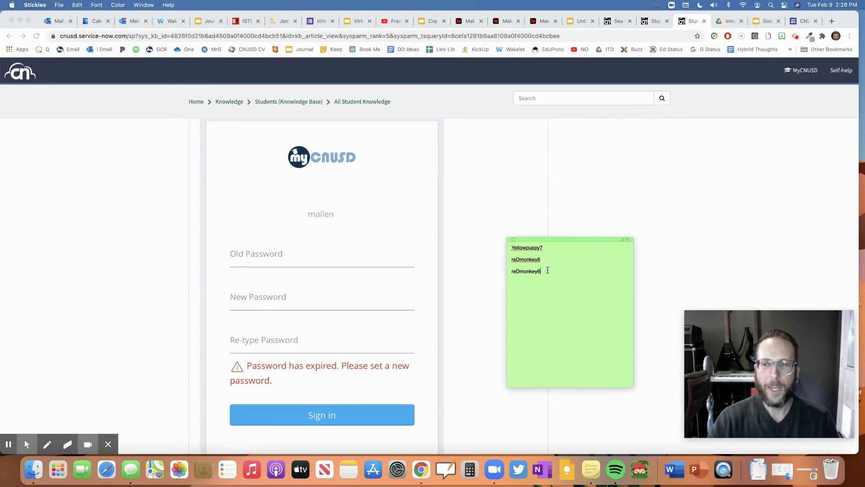
pyautogui.press('BackSpace')
pyautogui.write('7')
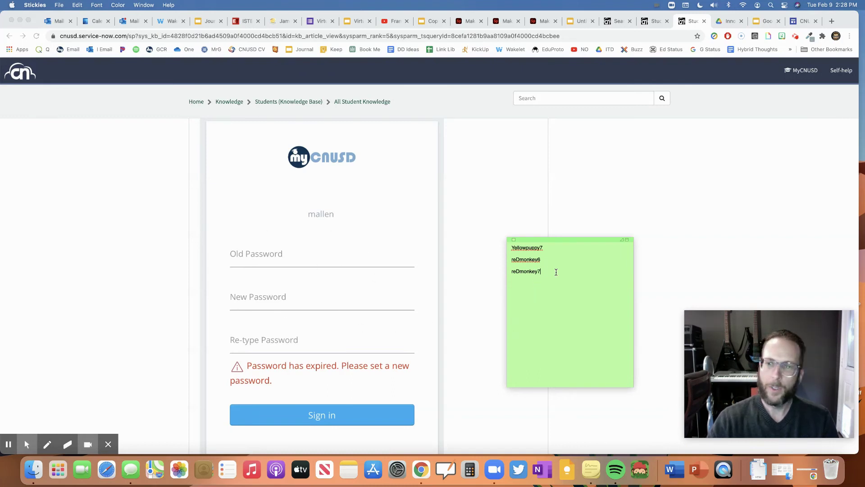
pyautogui.click(543, 246)
pyautogui.press('BackSpace')
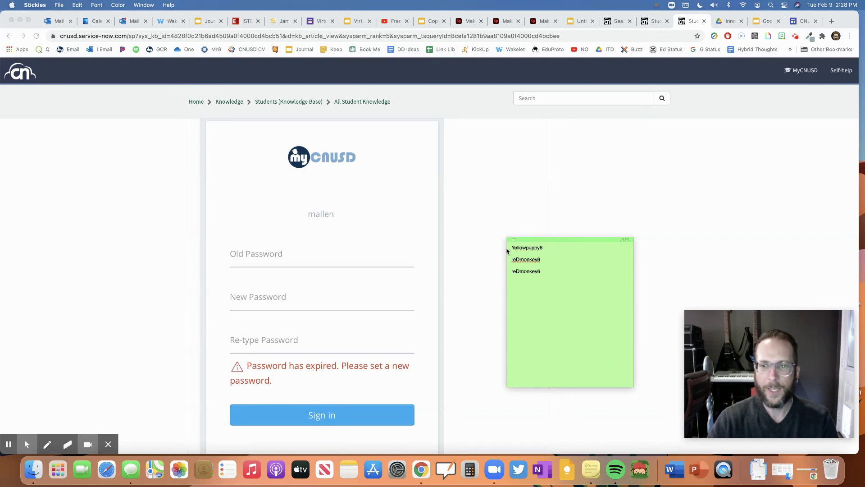